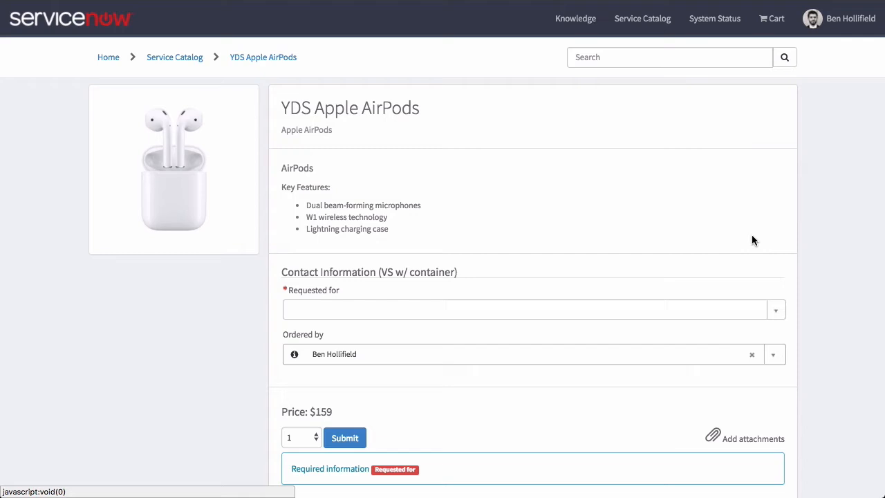
{"action": "scroll", "coordinate": [752, 240], "scroll_direction": "down", "scroll_amount": 1}
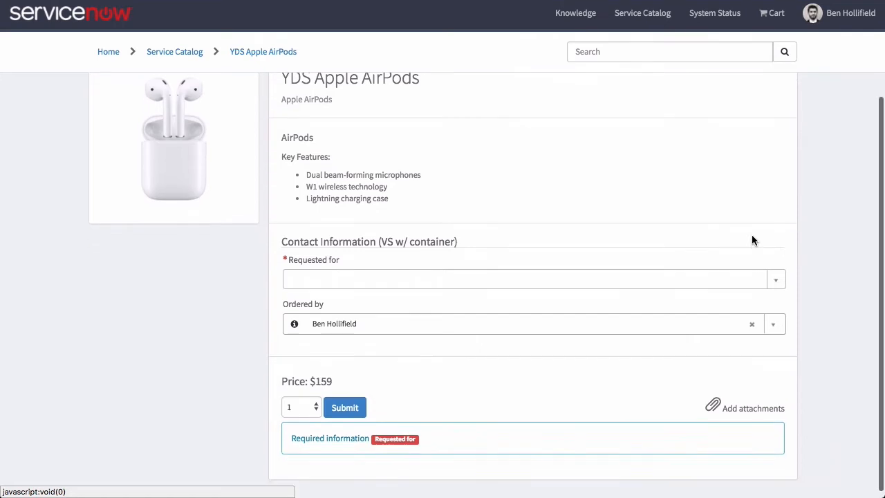
{"action": "scroll", "coordinate": [752, 239], "scroll_direction": "up", "scroll_amount": 1}
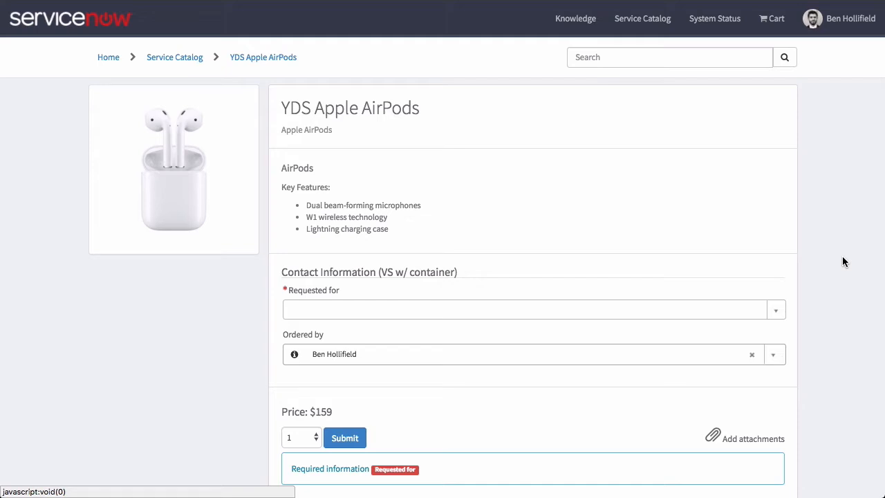
{"action": "scroll", "coordinate": [689, 234], "scroll_direction": "down", "scroll_amount": 1}
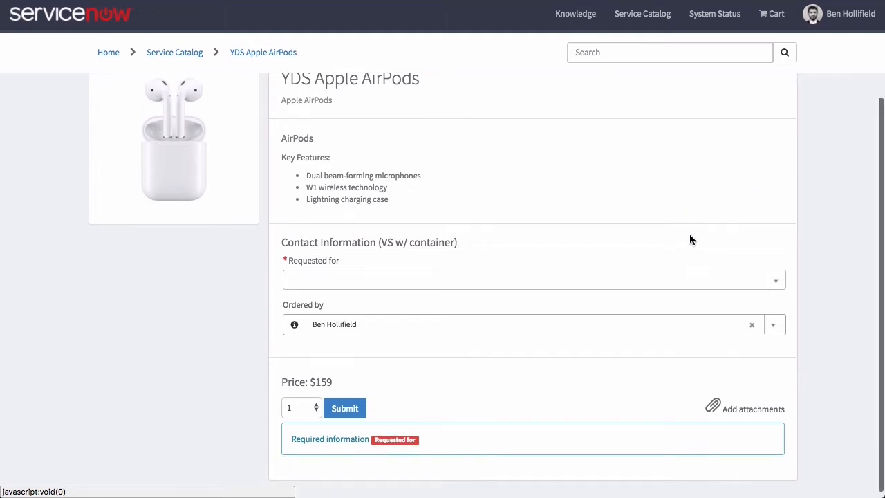
{"action": "scroll", "coordinate": [689, 233], "scroll_direction": "up", "scroll_amount": 1}
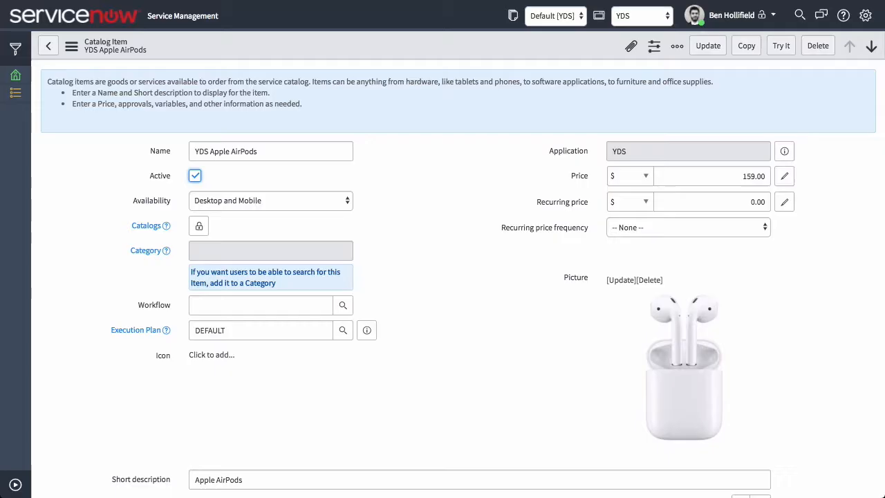
Enable Render in iFrame in the YDS Options of the YDS Apple AirPods catalog item and save the record.
{"action": "scroll", "coordinate": [496, 198], "scroll_direction": "down", "scroll_amount": 7}
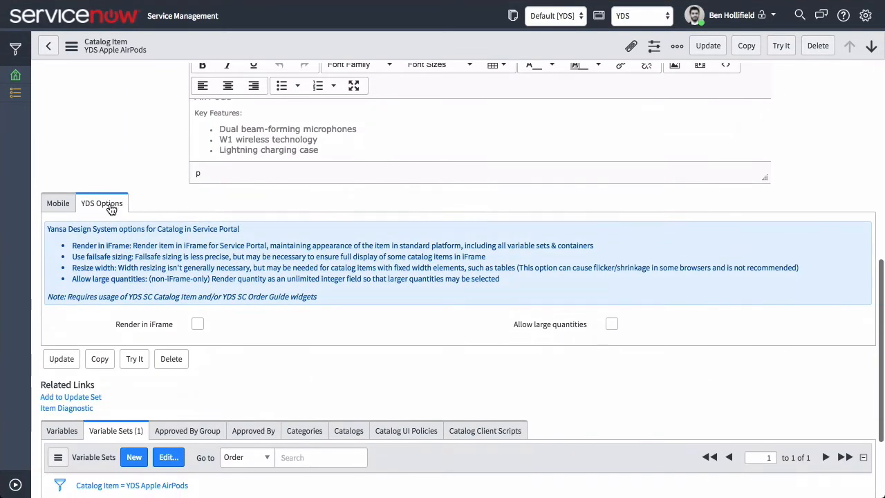
{"action": "left_click", "coordinate": [111, 209]}
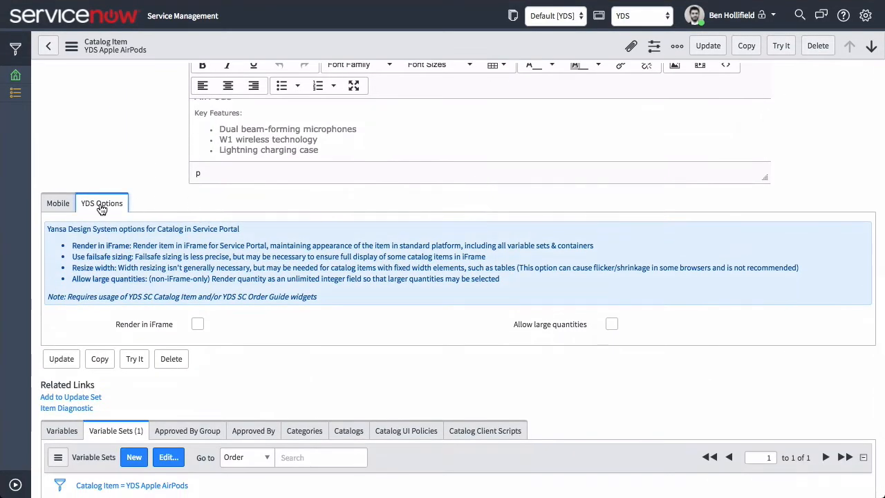
{"action": "left_click", "coordinate": [198, 325]}
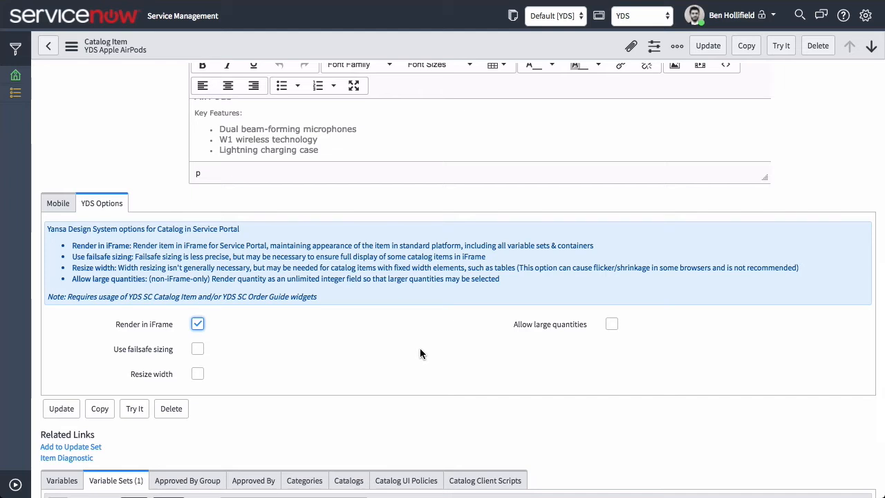
{"action": "right_click", "coordinate": [377, 42]}
{"action": "left_click", "coordinate": [387, 51]}
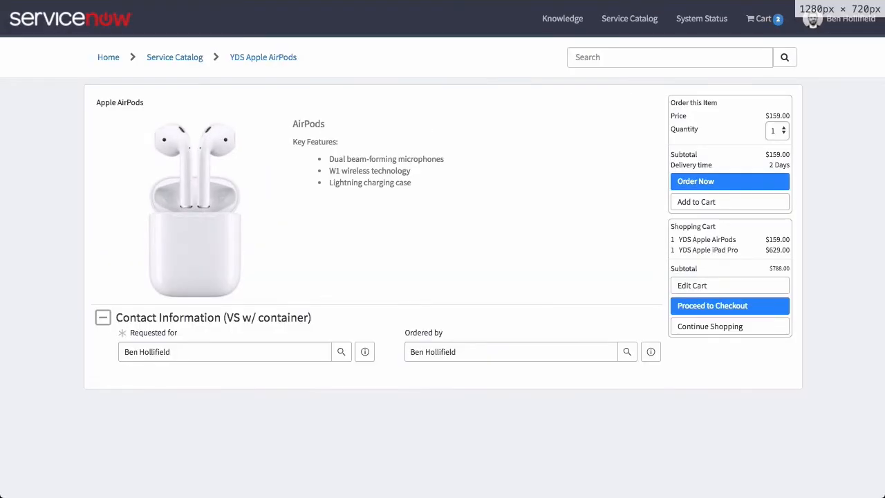
Preview the AirPods portal page in responsive mode, narrowing it to about 764 px and widening it to about 1634 px, and leave that mode.
{"action": "key", "text": "ctrl+shift+m"}
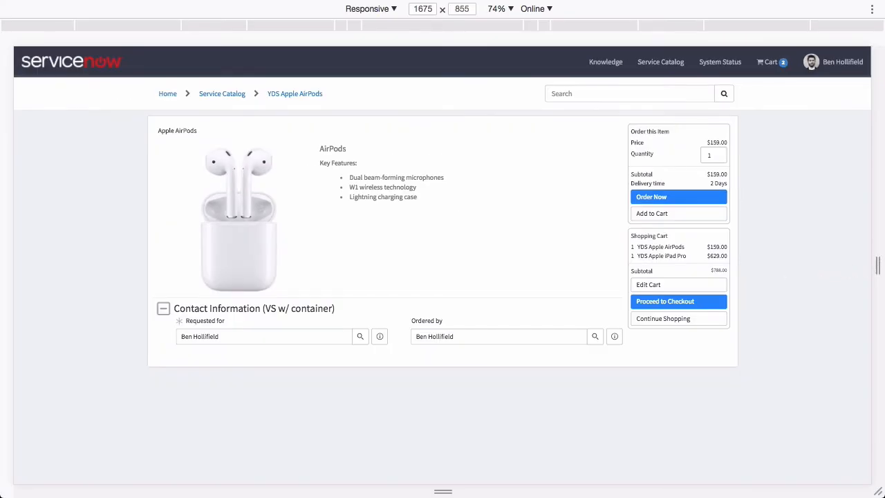
{"action": "left_click_drag", "start_coordinate": [875, 265], "coordinate": [643, 289]}
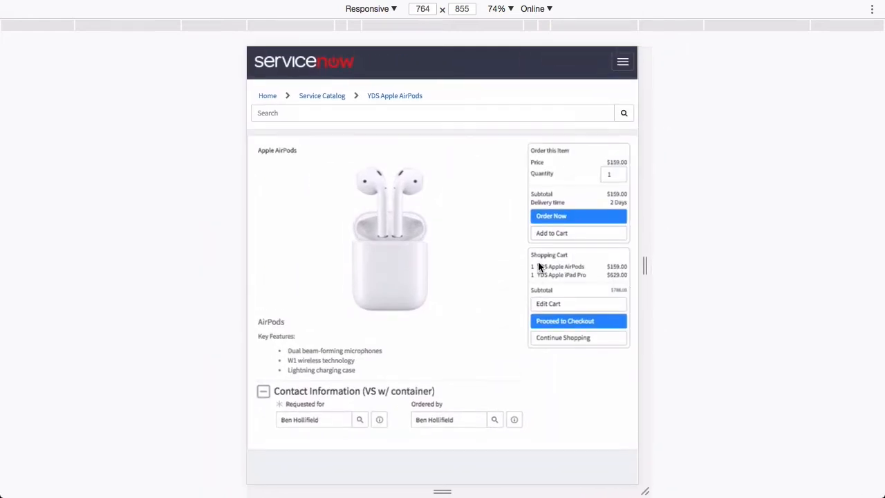
{"action": "left_click_drag", "start_coordinate": [643, 264], "coordinate": [867, 259]}
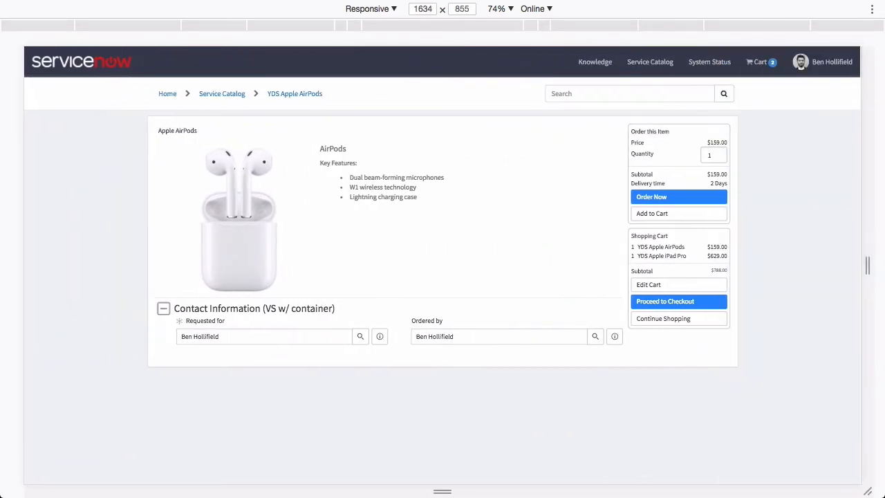
{"action": "key", "text": "ctrl+shift+m"}
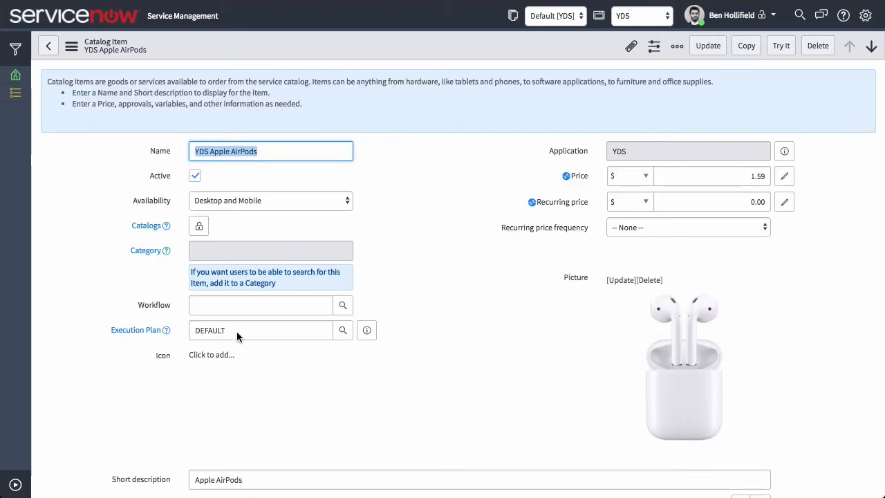
Disable Render in iFrame for the YDS Apple AirPods catalog item and save the record.
{"action": "scroll", "coordinate": [490, 345], "scroll_direction": "down", "scroll_amount": 3}
{"action": "scroll", "coordinate": [490, 352], "scroll_direction": "down", "scroll_amount": 5}
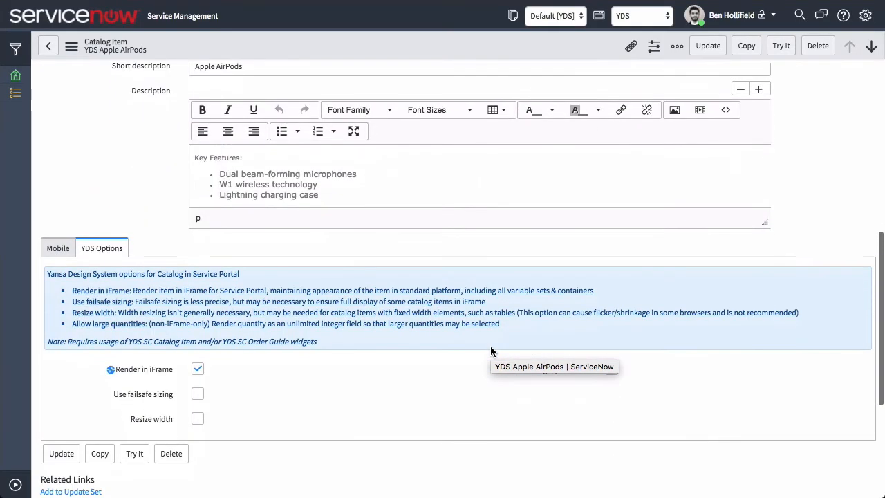
{"action": "left_click", "coordinate": [197, 370]}
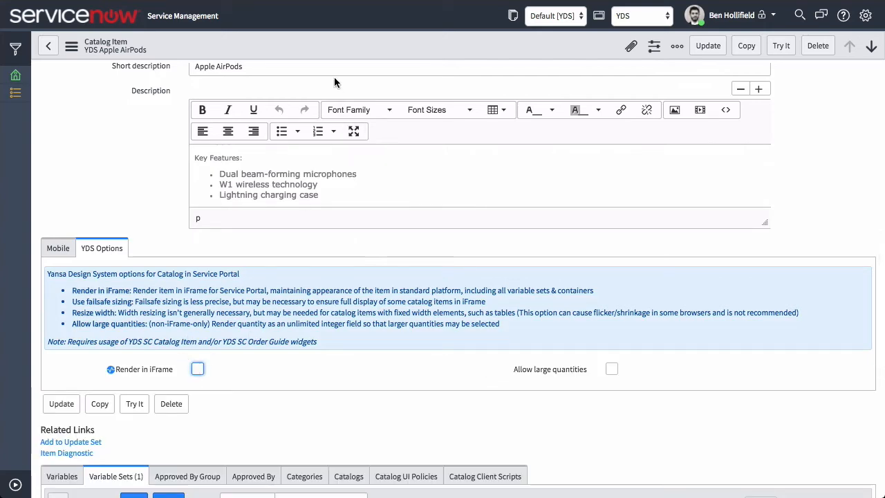
{"action": "right_click", "coordinate": [333, 45]}
{"action": "left_click", "coordinate": [342, 56]}
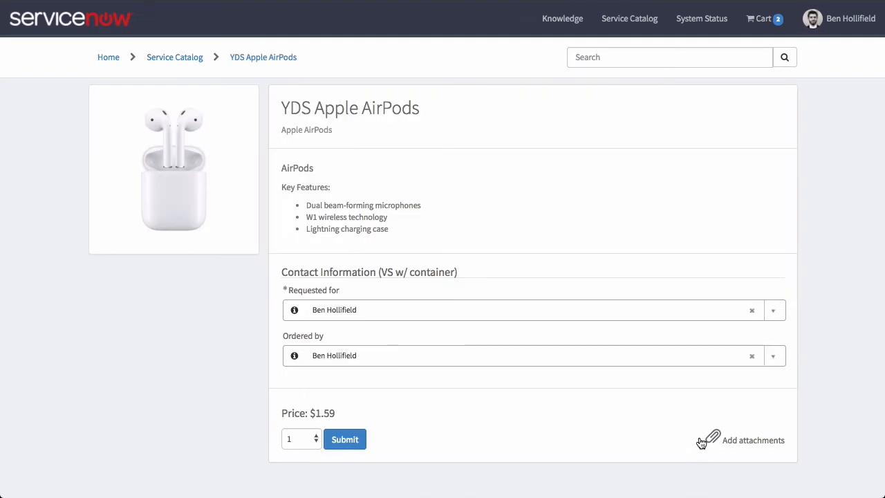
Clear the Requested for field on the AirPods portal page and search it for a user by name, without choosing anyone.
{"action": "left_click", "coordinate": [751, 310]}
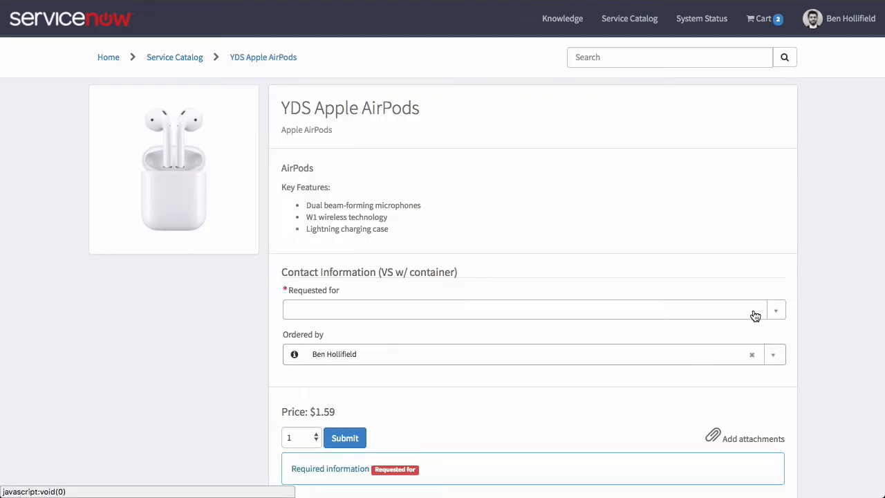
{"action": "left_click", "coordinate": [495, 318]}
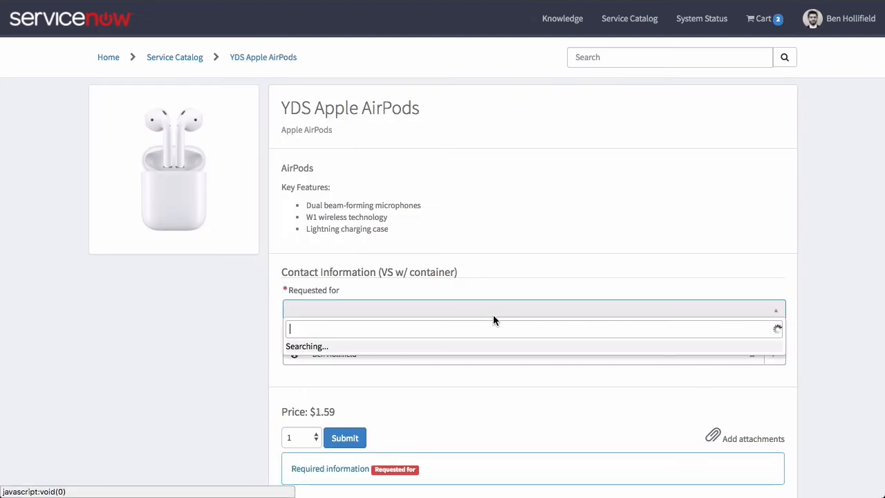
{"action": "type", "text": "john do"}
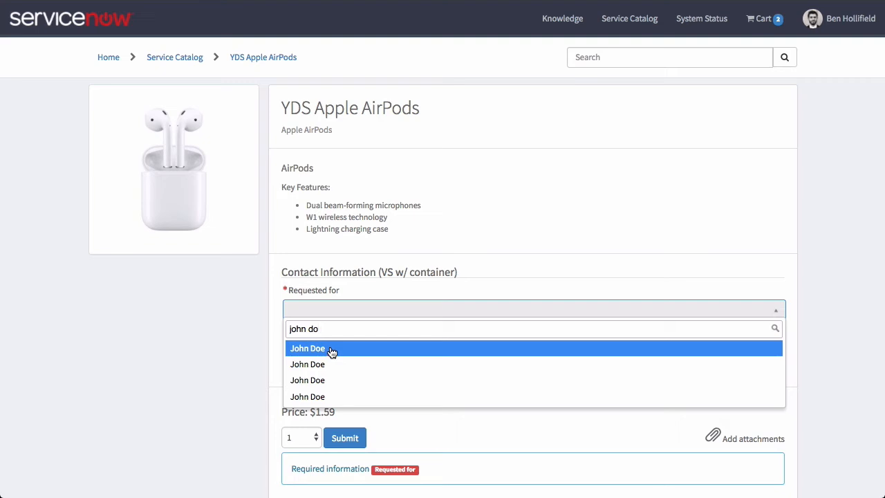
{"action": "left_click", "coordinate": [702, 241]}
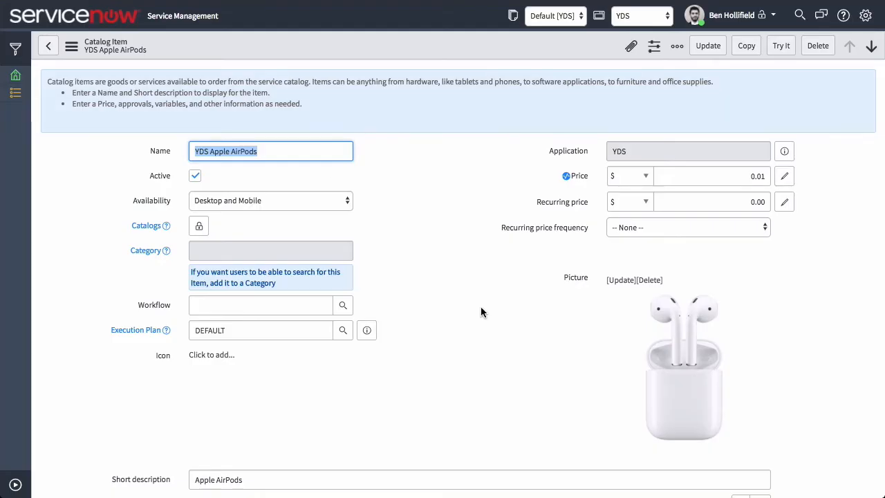
From the AirPods catalog item, open the Contact Information (VS w/ container) variable set and its requested_for variable.
{"action": "scroll", "coordinate": [481, 307], "scroll_direction": "down", "scroll_amount": 4}
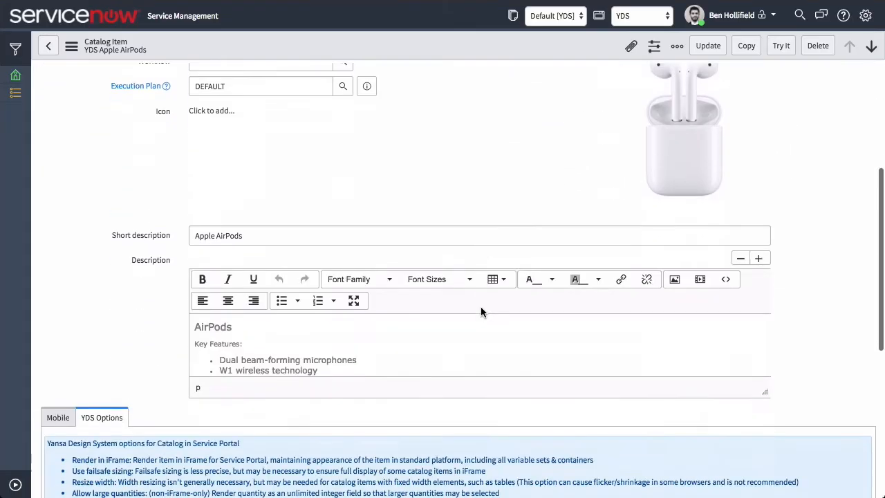
{"action": "scroll", "coordinate": [480, 306], "scroll_direction": "down", "scroll_amount": 5}
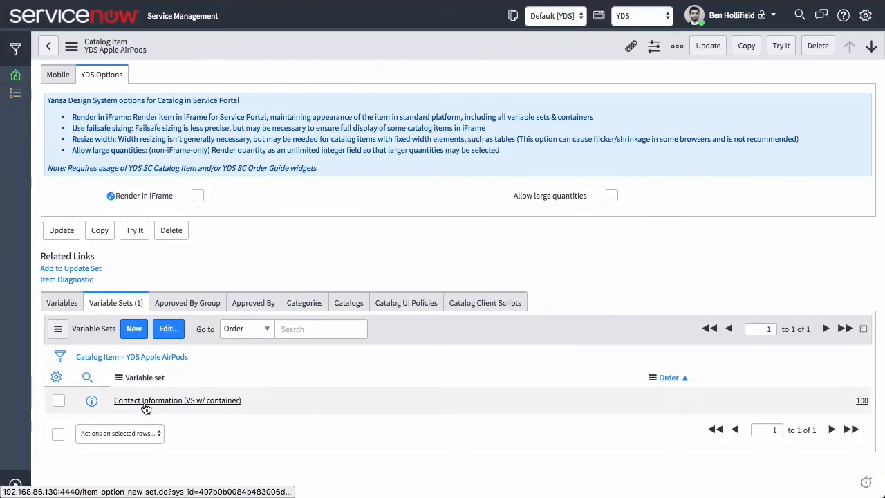
{"action": "left_click", "coordinate": [145, 405]}
{"action": "scroll", "coordinate": [375, 252], "scroll_direction": "down", "scroll_amount": 2}
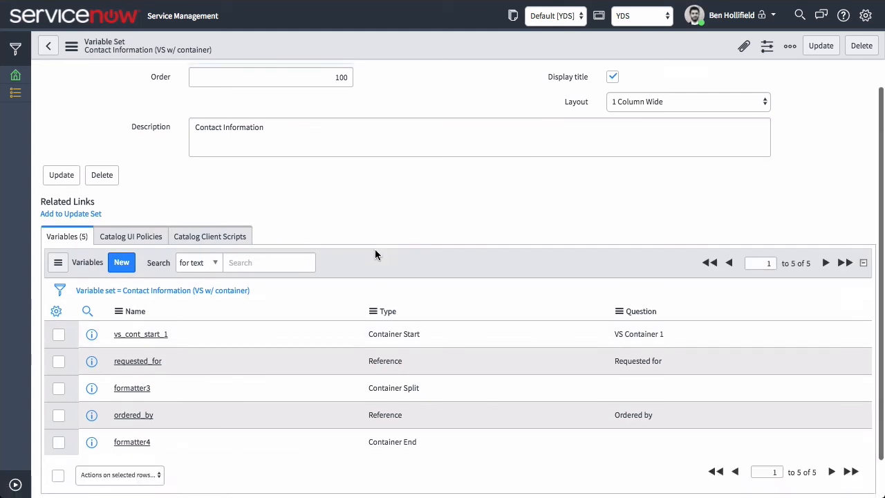
{"action": "scroll", "coordinate": [374, 255], "scroll_direction": "down", "scroll_amount": 1}
{"action": "left_click", "coordinate": [151, 322]}
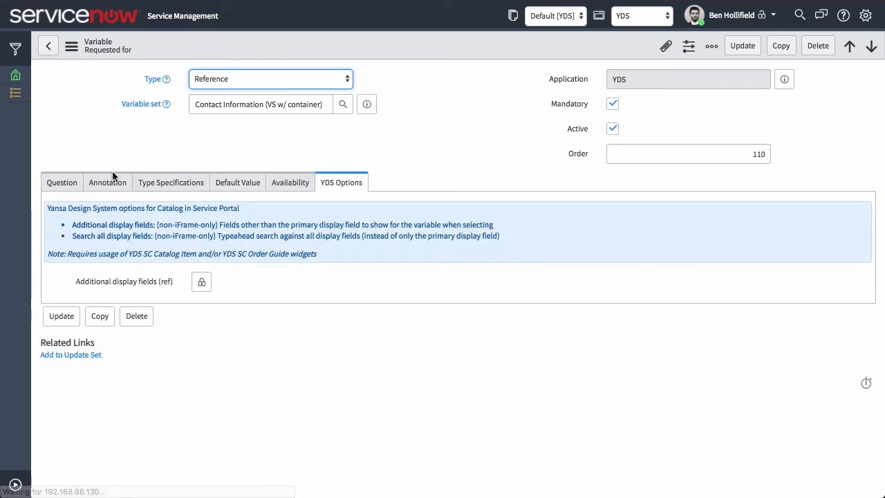
Add Email and Company as additional display fields in the variable's YDS Options and save the variable.
{"action": "left_click", "coordinate": [342, 181]}
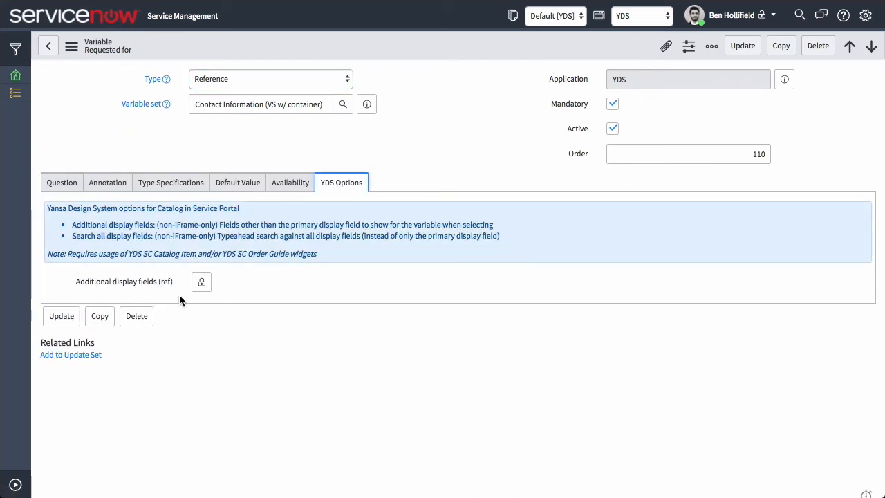
{"action": "left_click", "coordinate": [201, 281]}
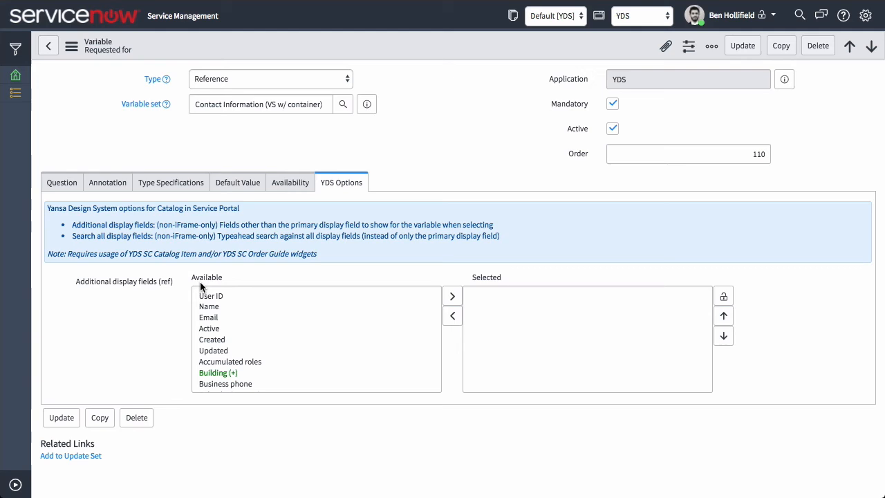
{"action": "double_click", "coordinate": [209, 317]}
{"action": "scroll", "coordinate": [263, 319], "scroll_direction": "down", "scroll_amount": 1}
{"action": "scroll", "coordinate": [263, 319], "scroll_direction": "down", "scroll_amount": 1}
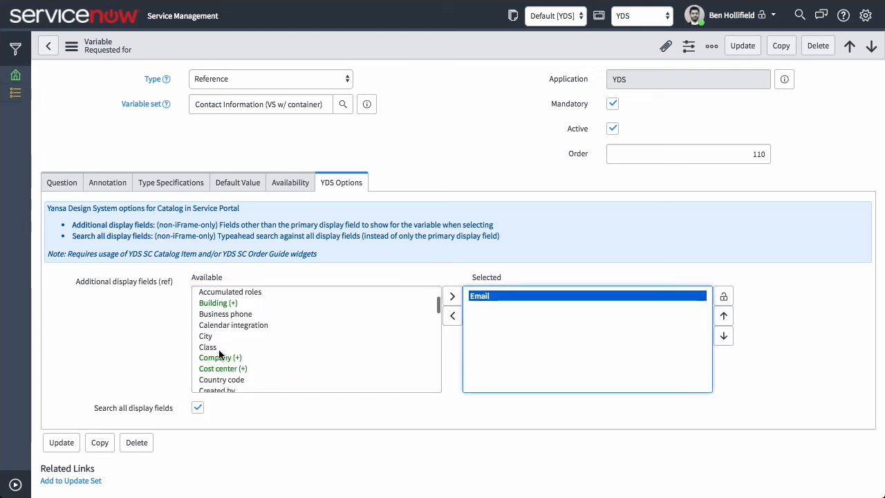
{"action": "double_click", "coordinate": [223, 358]}
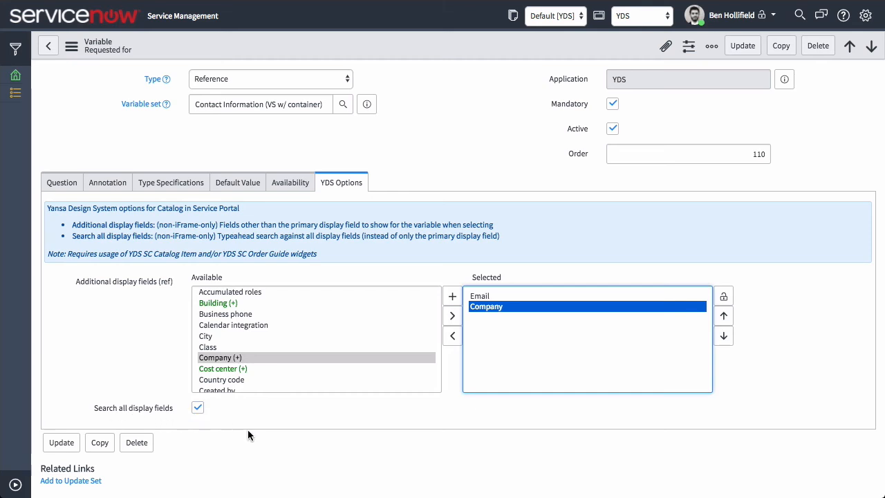
{"action": "right_click", "coordinate": [359, 41]}
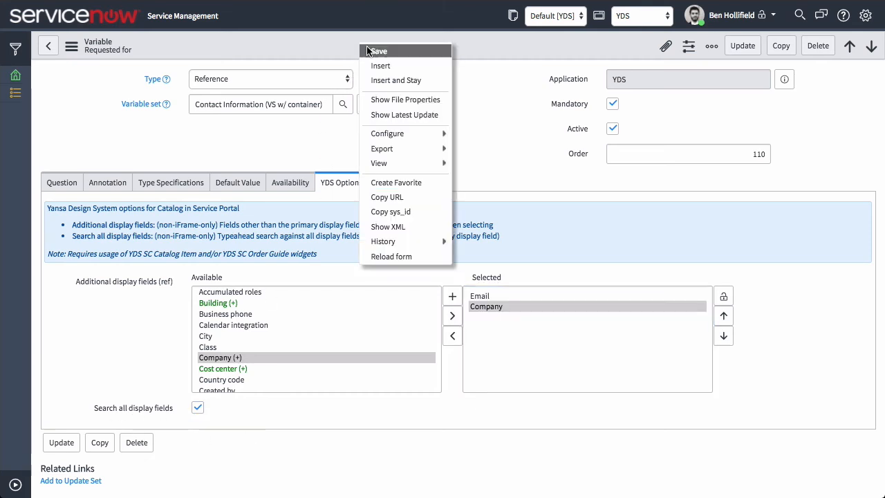
{"action": "left_click", "coordinate": [377, 51]}
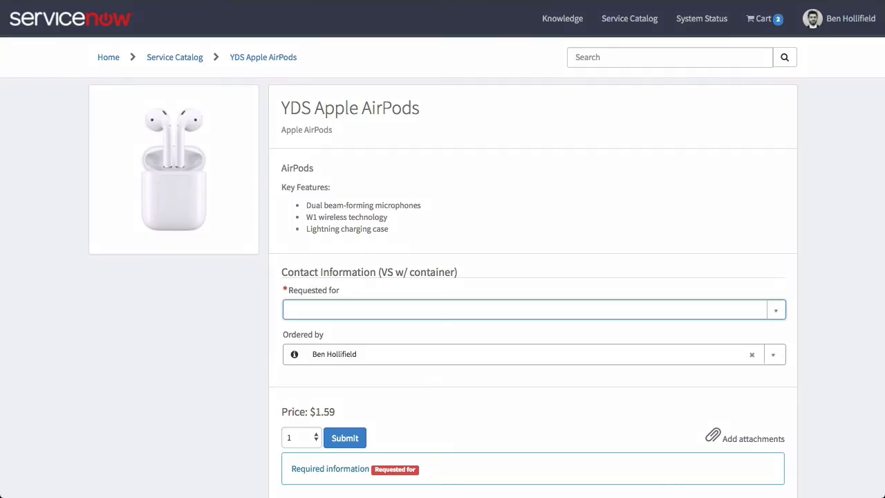
Reload the AirPods portal page and search the Requested for field for the user's full name.
{"action": "key", "text": "super+r"}
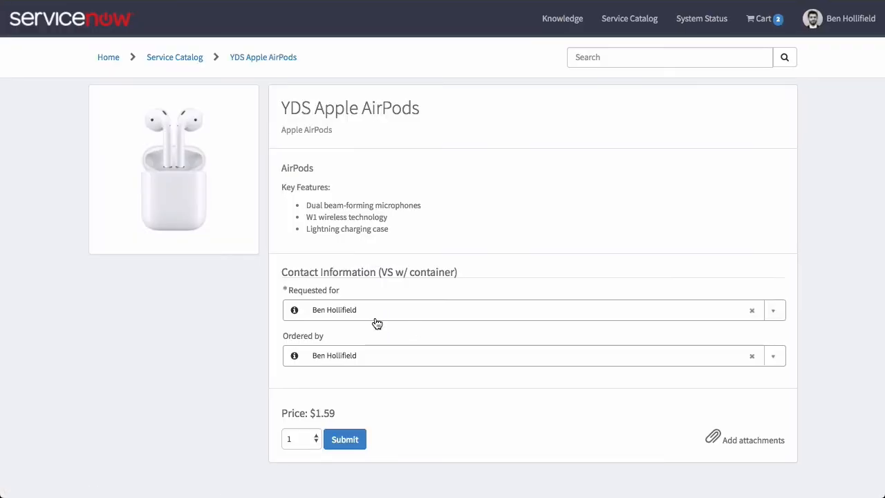
{"action": "left_click", "coordinate": [370, 308]}
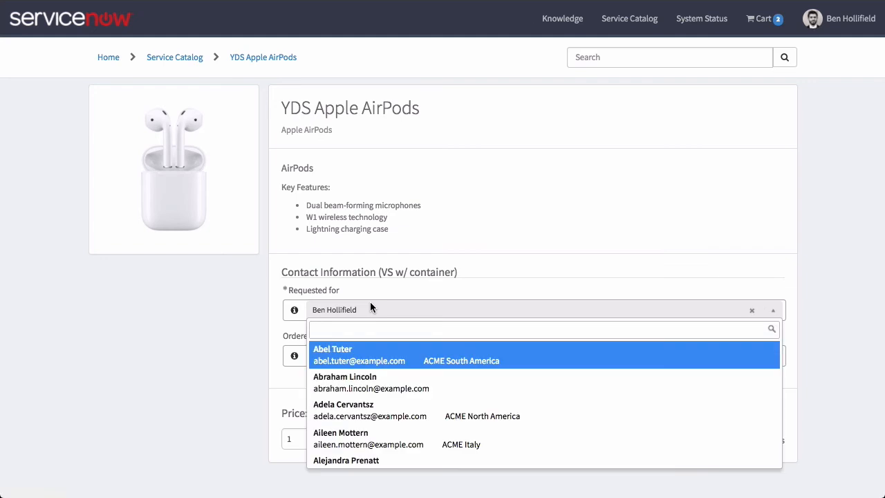
{"action": "type", "text": "john doe"}
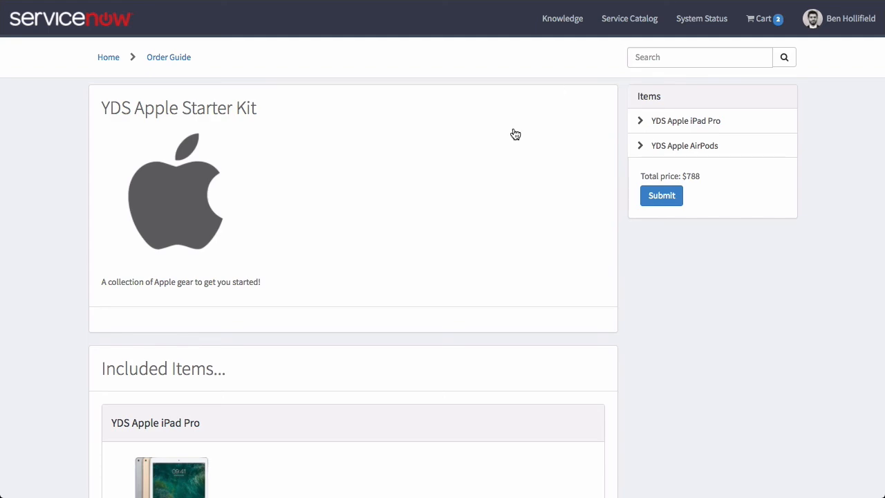
Review the included items and their variables on the YDS Apple Starter Kit order guide's portal page.
{"action": "scroll", "coordinate": [571, 263], "scroll_direction": "down", "scroll_amount": 5}
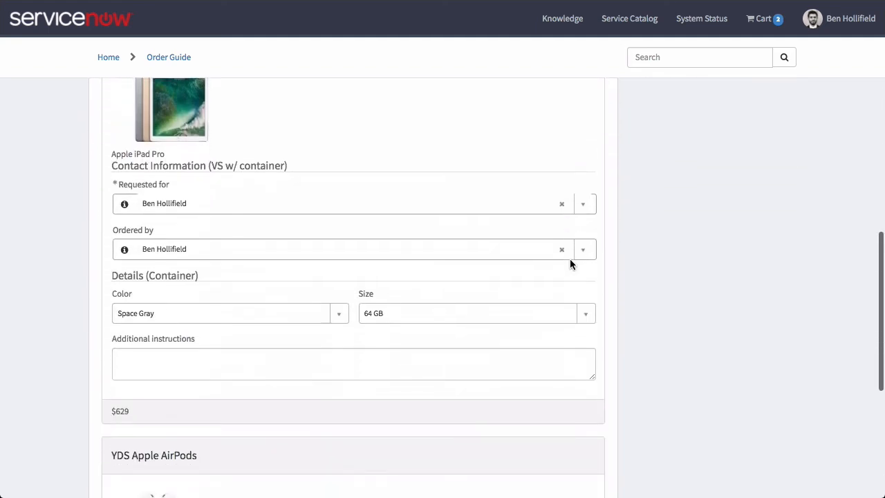
{"action": "scroll", "coordinate": [570, 259], "scroll_direction": "down", "scroll_amount": 4}
{"action": "scroll", "coordinate": [570, 258], "scroll_direction": "up", "scroll_amount": 10}
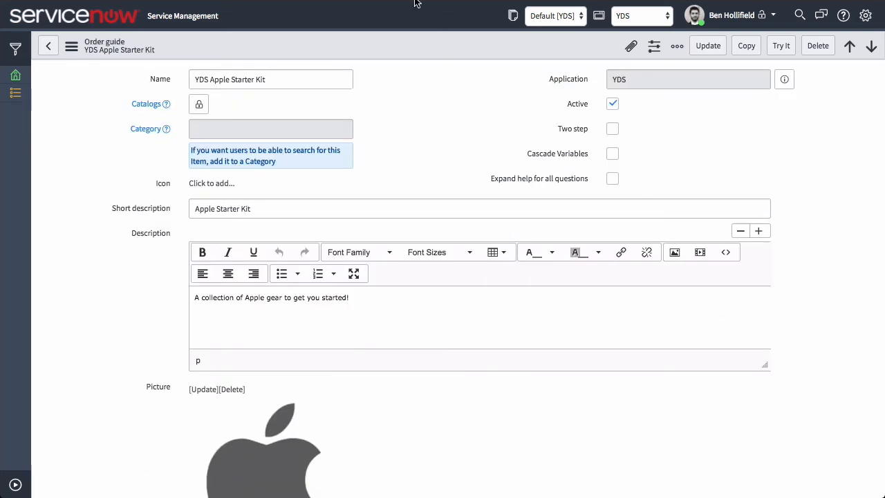
Enable Render in iFrame in the YDS Options of the YDS Apple Starter Kit order guide and save the record.
{"action": "scroll", "coordinate": [74, 249], "scroll_direction": "down", "scroll_amount": 6}
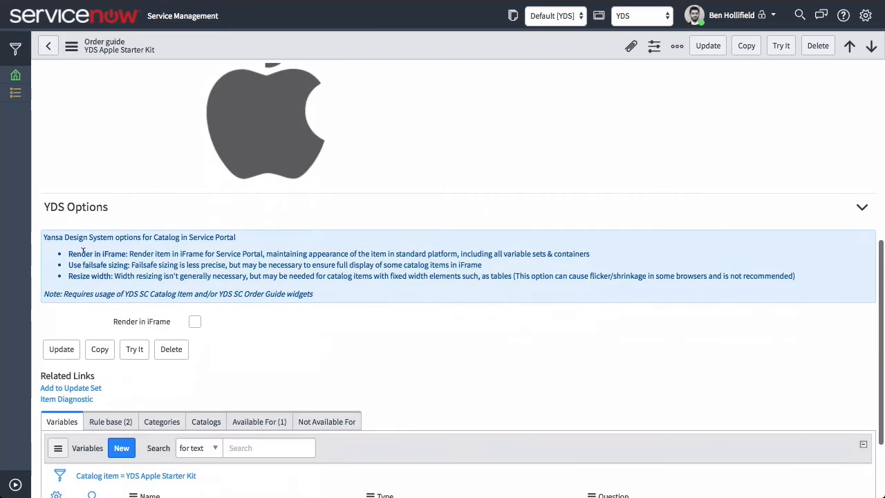
{"action": "left_click", "coordinate": [195, 321]}
{"action": "right_click", "coordinate": [407, 50]}
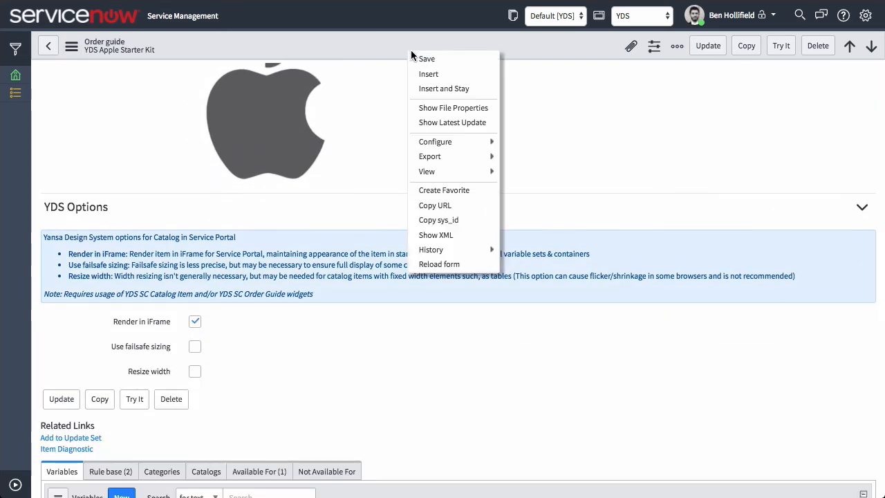
{"action": "left_click", "coordinate": [423, 56]}
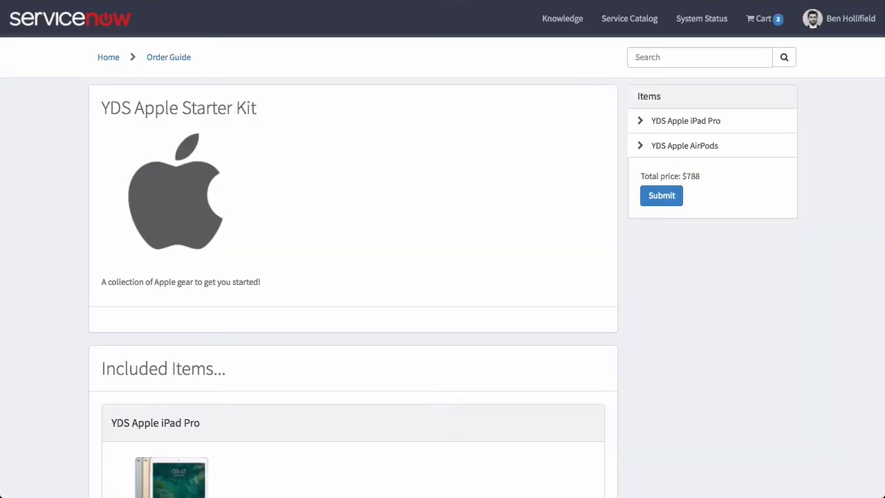
Reload the order guide's portal page, advance to the Choose Options stage and show the YDS Apple AirPods options.
{"action": "left_click", "coordinate": [65, 0]}
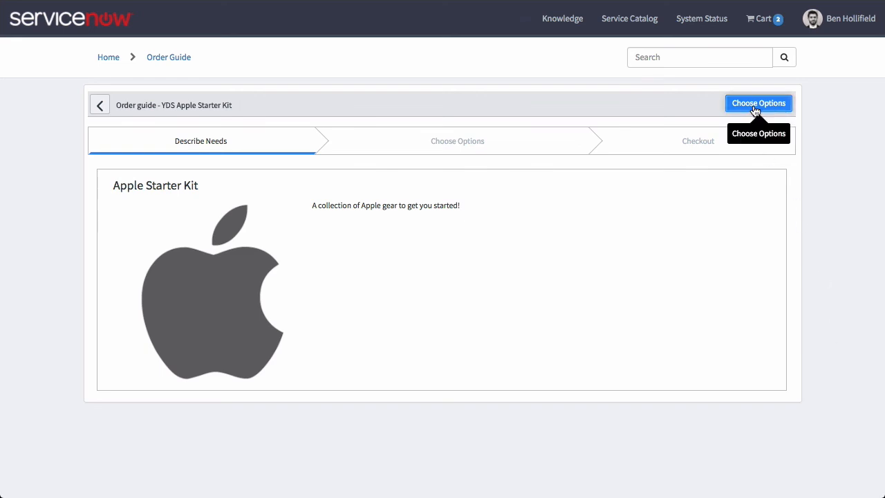
{"action": "left_click", "coordinate": [755, 108]}
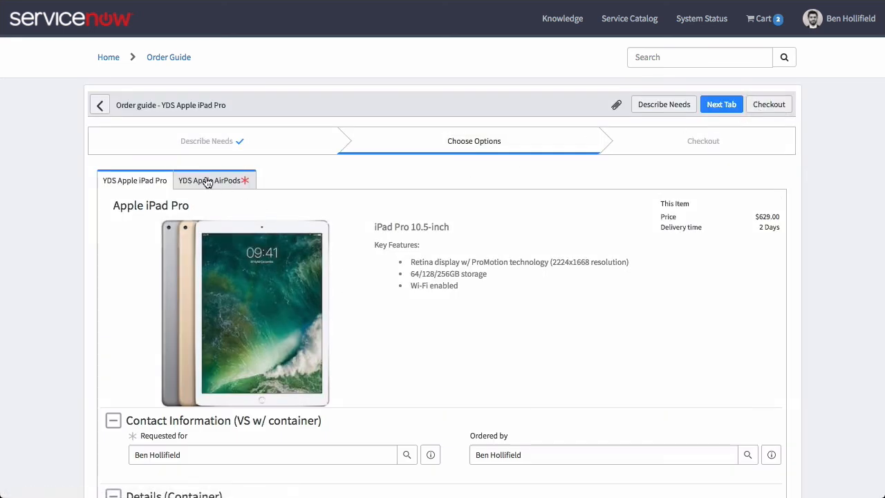
{"action": "left_click", "coordinate": [199, 178]}
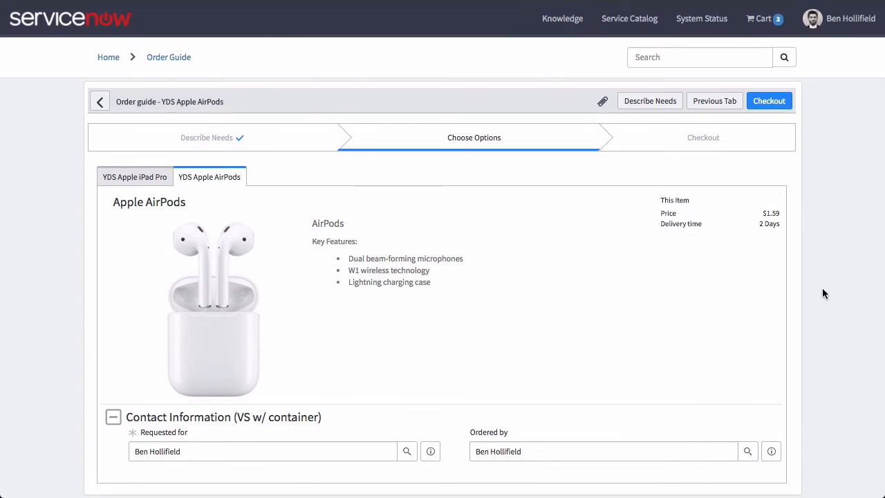
Check out the order guide, remove the duplicate AirPods and iPad Pro from the cart, and place the order.
{"action": "left_click", "coordinate": [770, 107]}
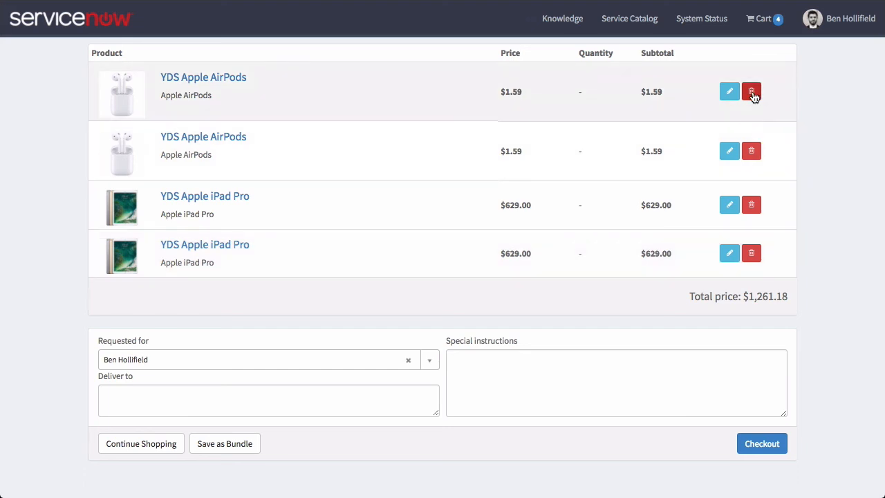
{"action": "left_click", "coordinate": [751, 93]}
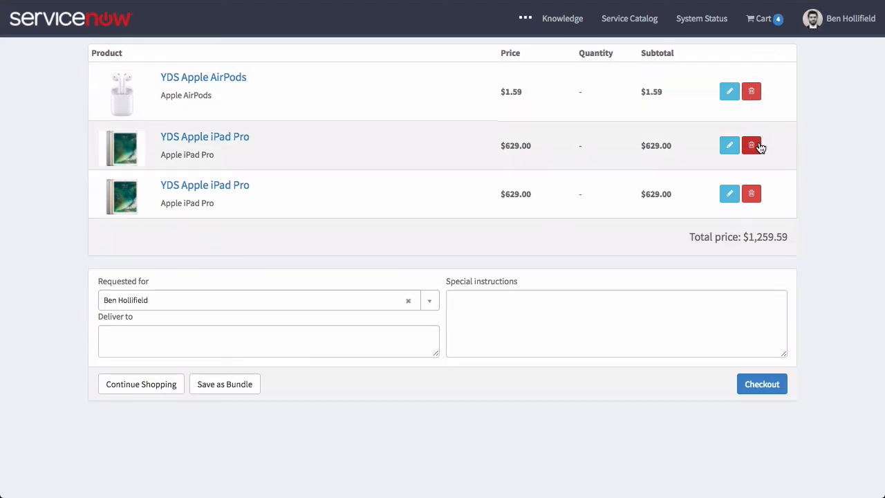
{"action": "left_click", "coordinate": [760, 336]}
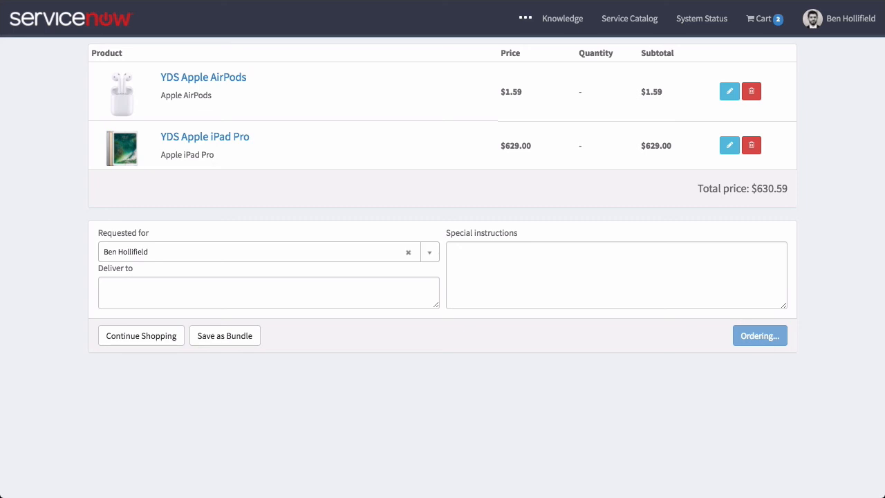